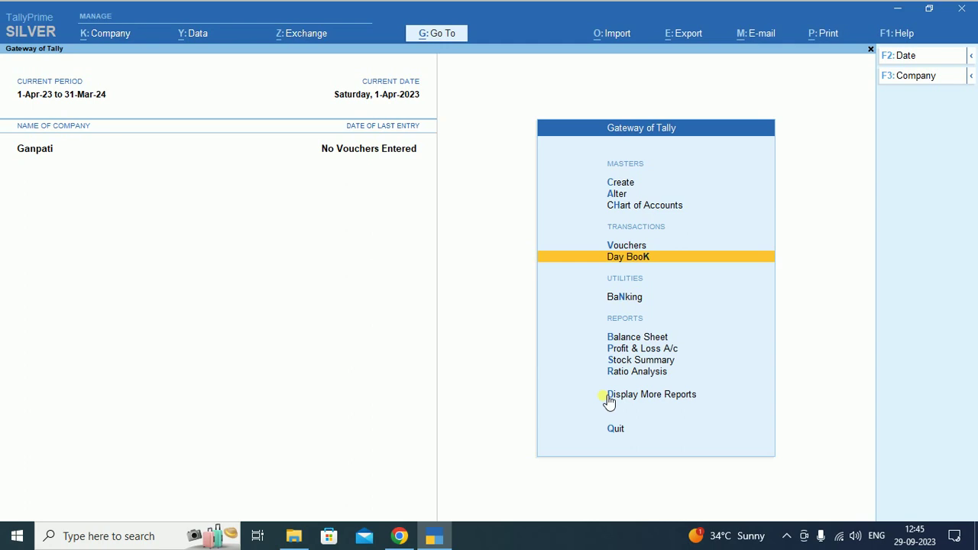
Create a new ledger named Rounding Off, leaving its alias blank
key(Up)
key(Up)
key(Up)
key(Up)
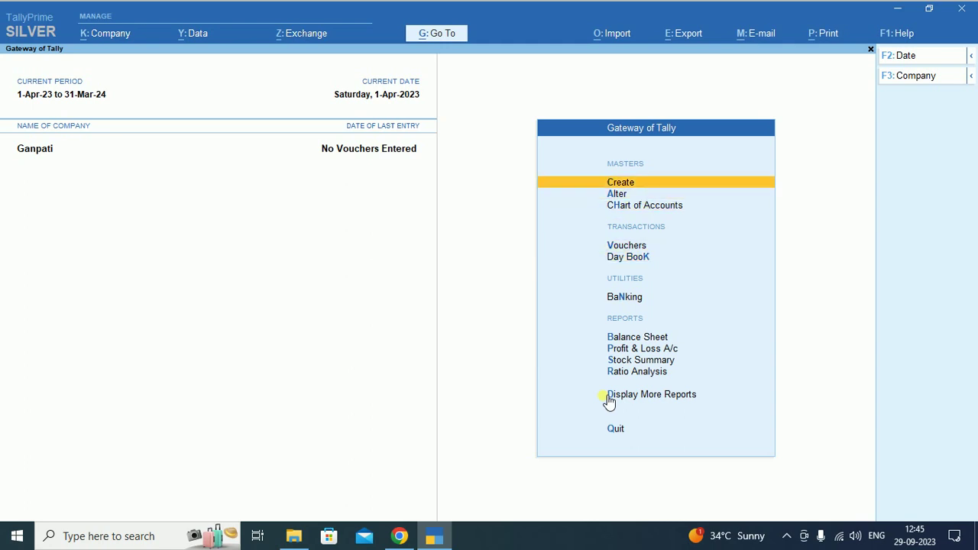
key(Return)
key(Down)
key(Return)
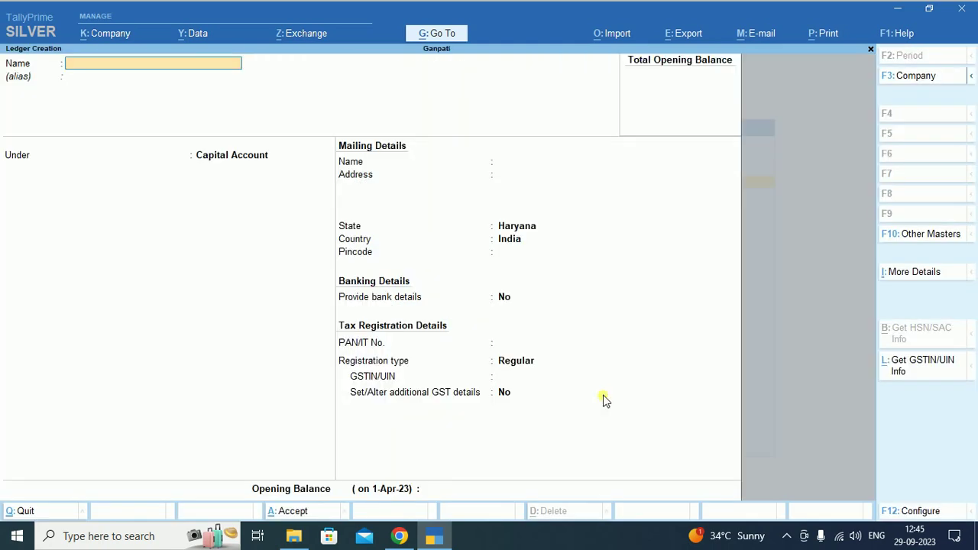
text(Rounding off)
key(Return)
key(Return)
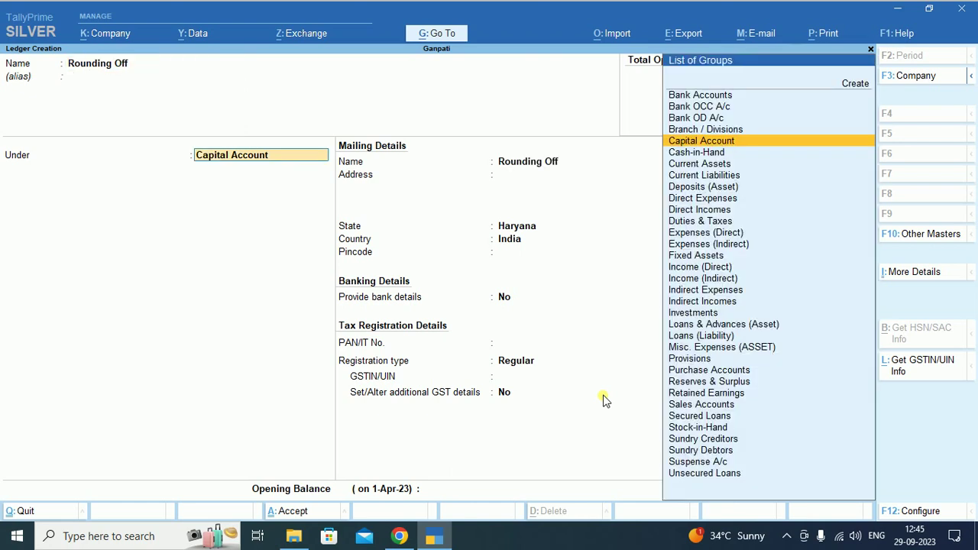
Place the Rounding Off ledger under the Indirect Expenses group
text(In)
key(Down)
key(Down)
key(Down)
key(Down)
key(Down)
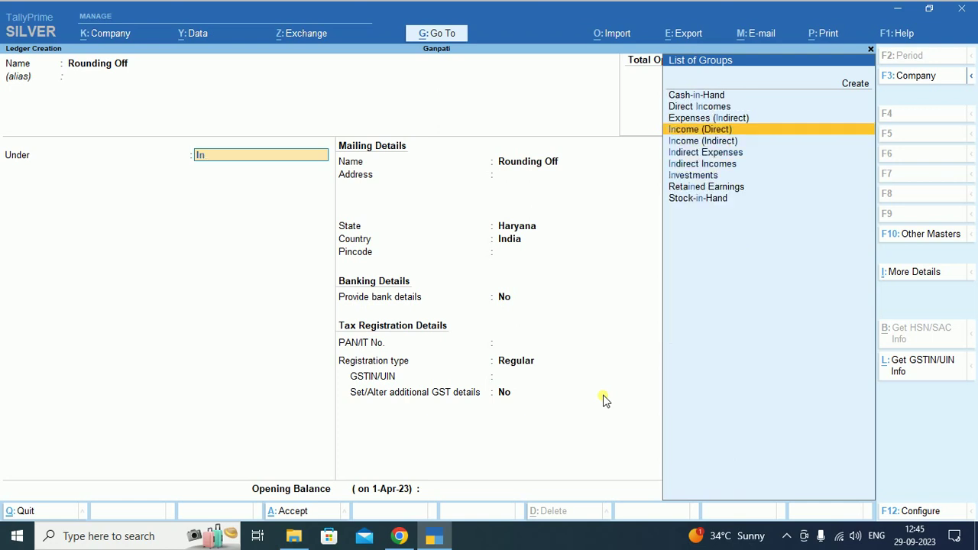
key(Return)
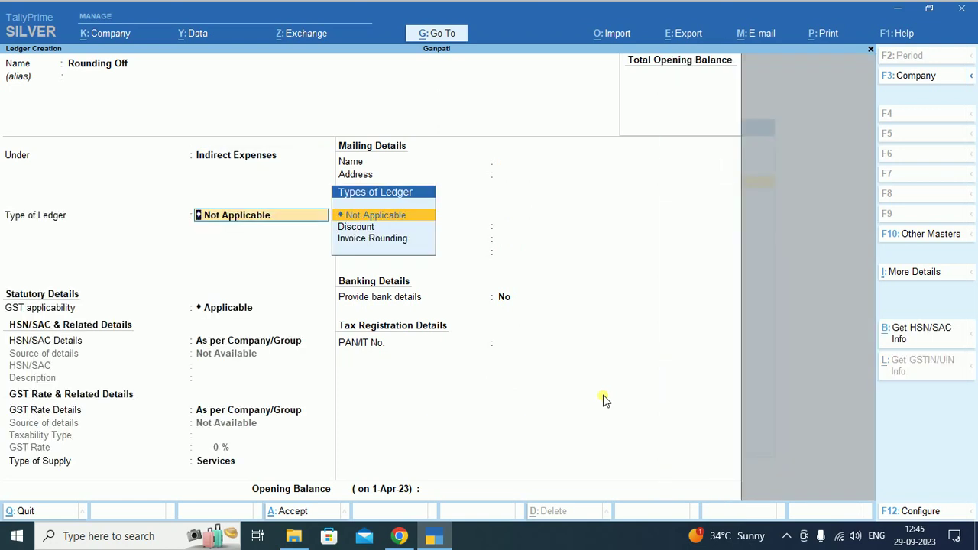
Set the ledger type to Invoice Rounding with Normal Rounding and a limit of 1, then save it and leave master creation
key(Down)
key(Down)
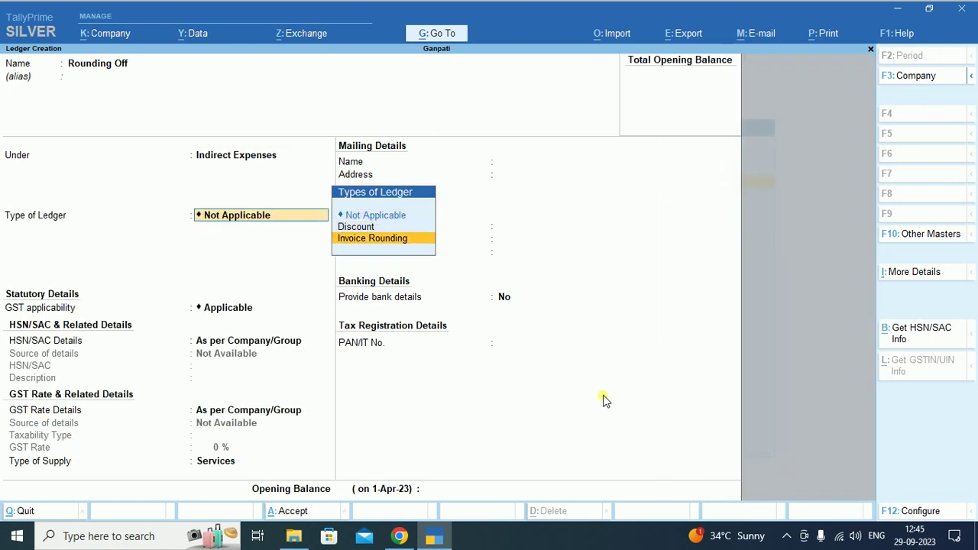
key(Return)
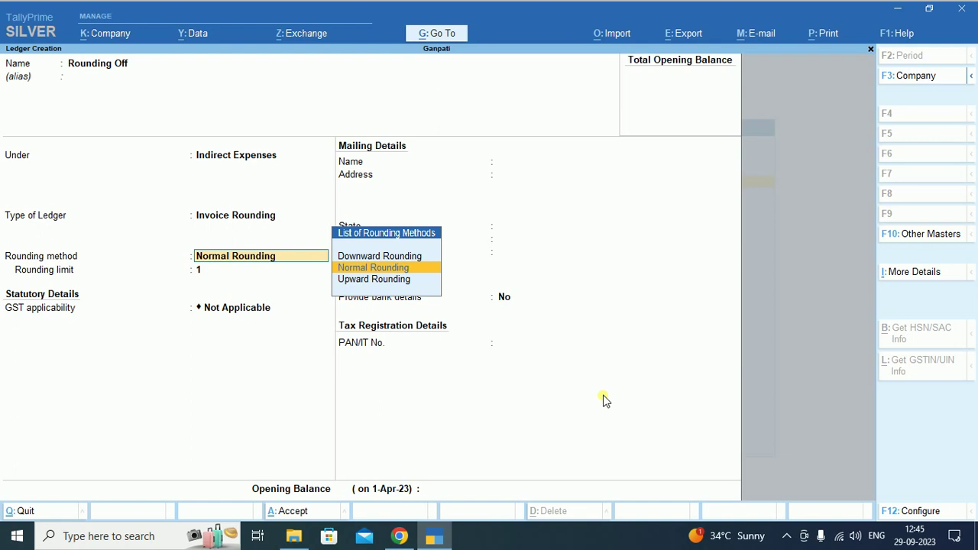
key(Return)
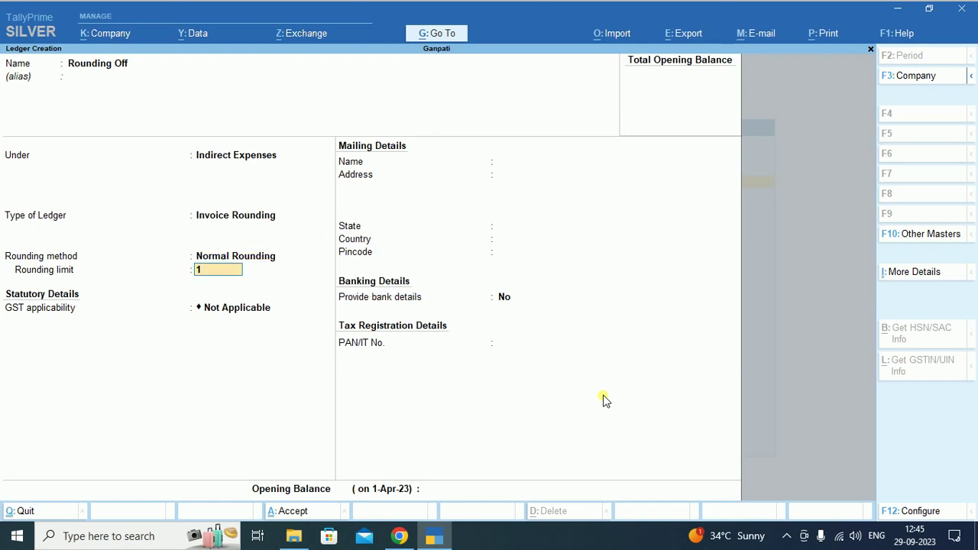
key(Return)
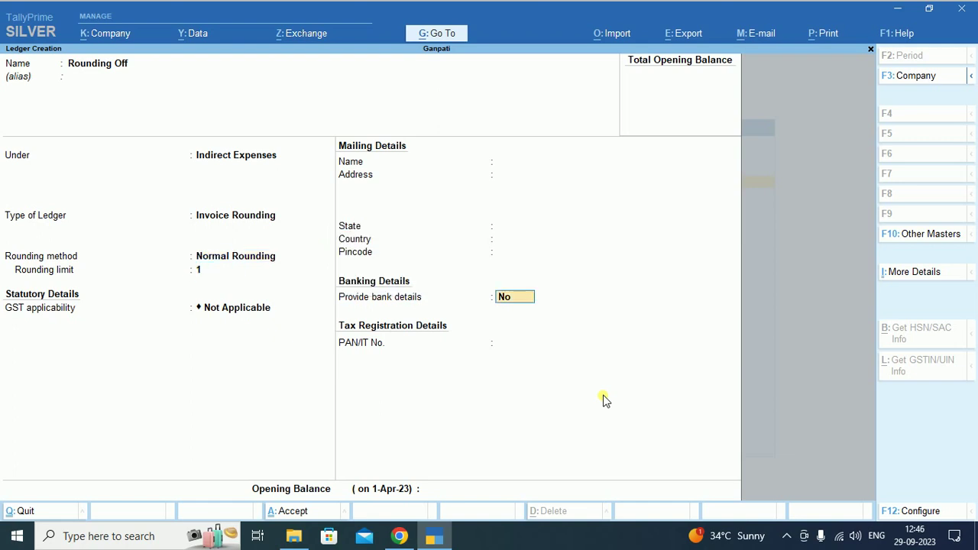
key(Return)
key(Return)
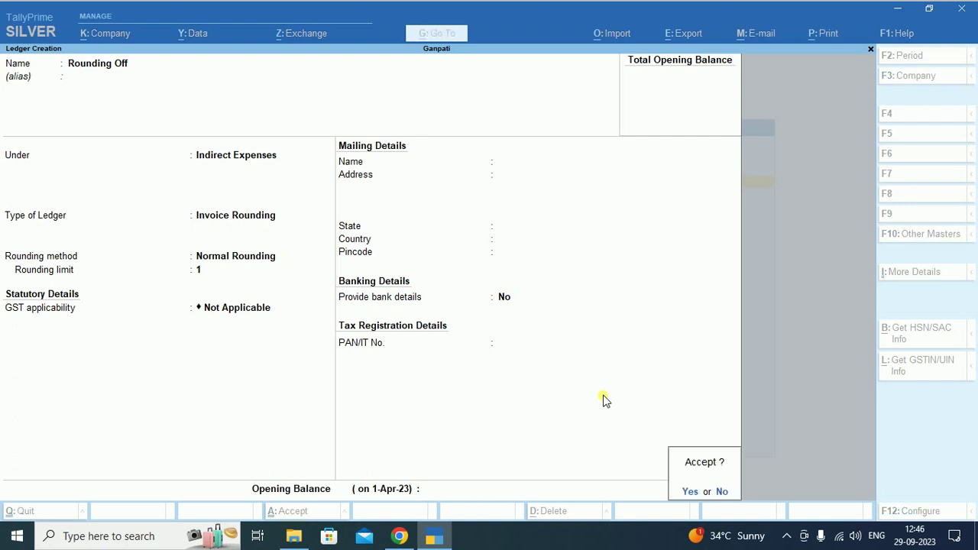
key(Return)
key(Escape)
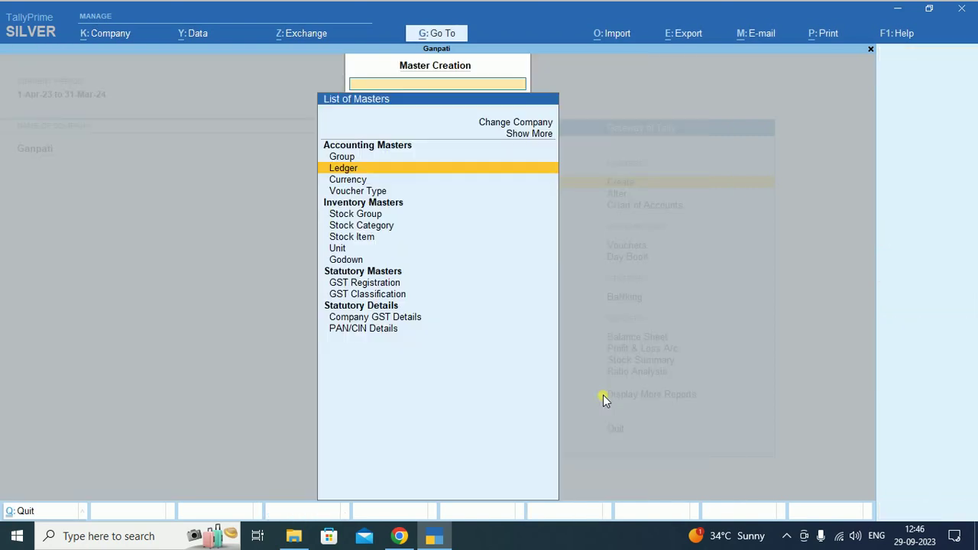
key(Escape)
Start a purchase voucher with supplier invoice number 123, dated 1-Apr-23
key(Down)
key(Down)
key(Down)
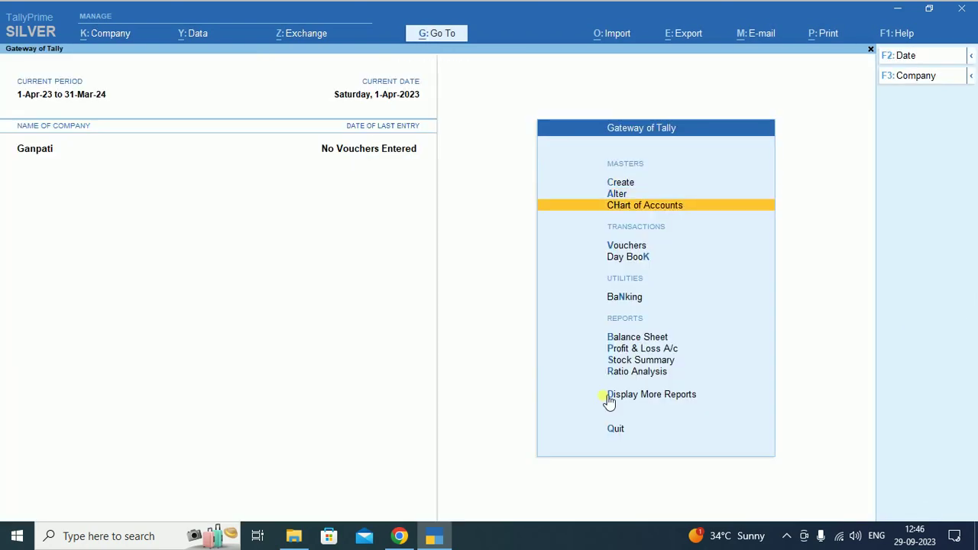
key(Return)
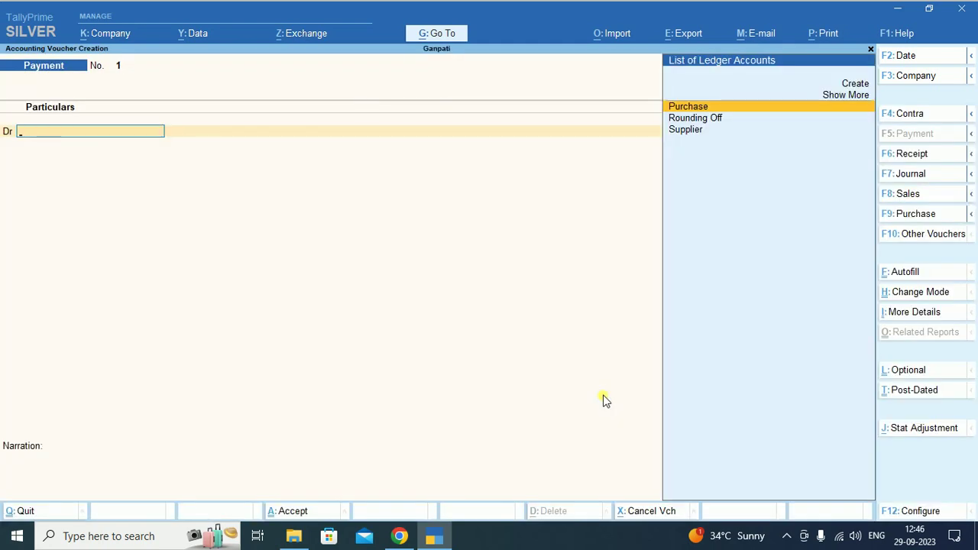
key(F9)
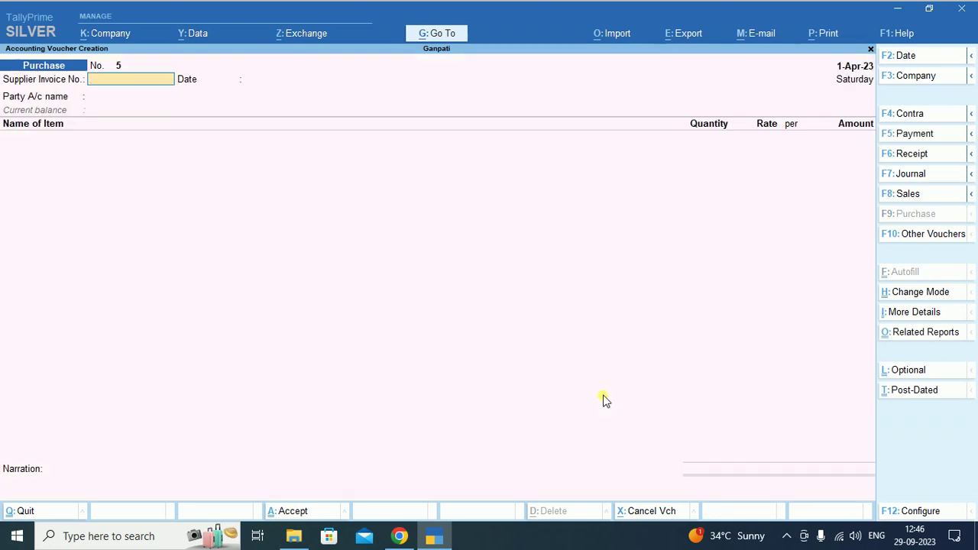
text(123)
key(Return)
key(Return)
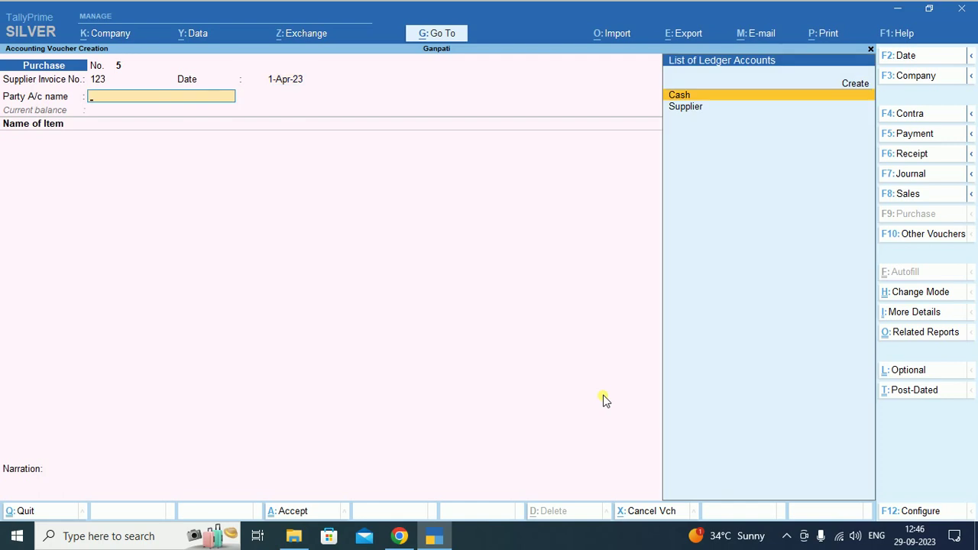
Choose Supplier as the voucher's party account and accept the default party details
key(Down)
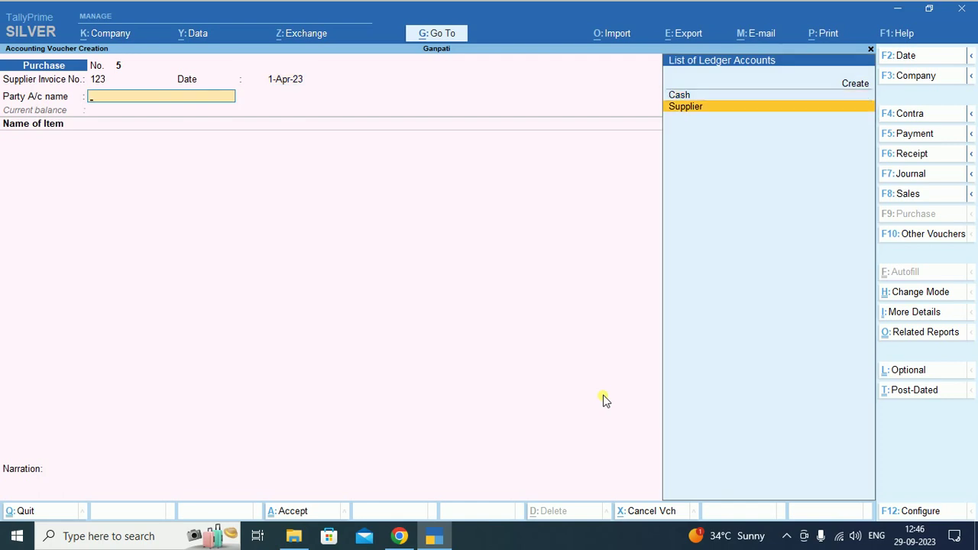
key(Return)
key(ctrl+a)
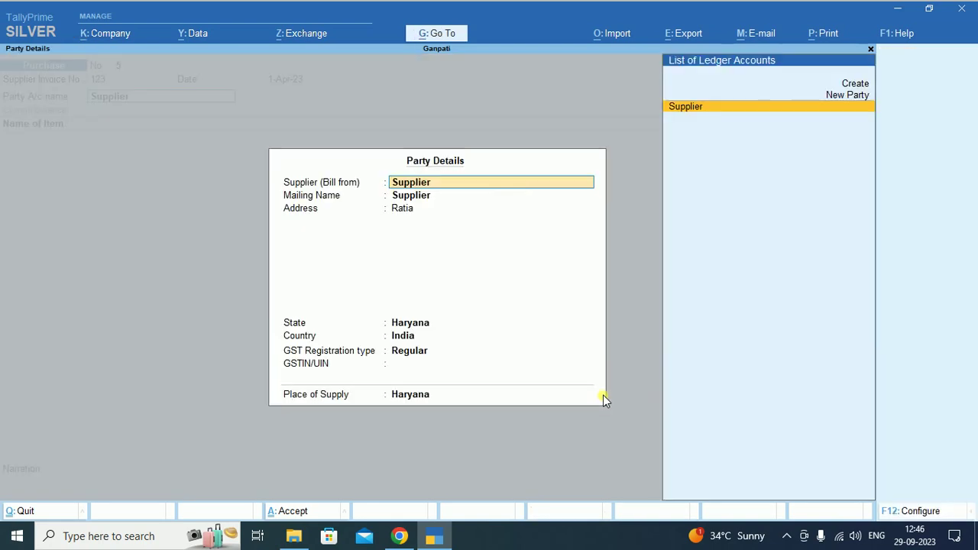
key(ctrl+a)
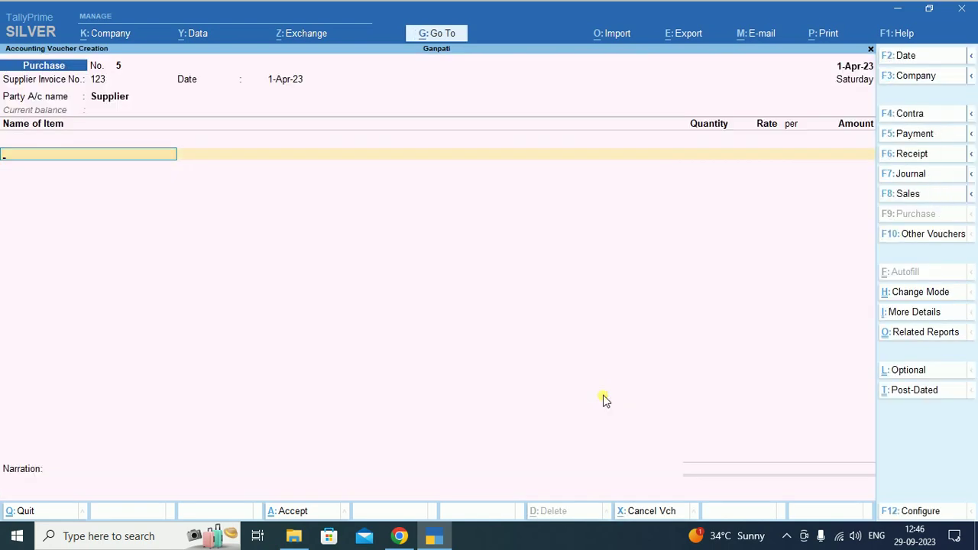
Add 10 pcs of the item Copy at a rate of 99.34, allocated to the Purchase ledger
text(C)
key(Return)
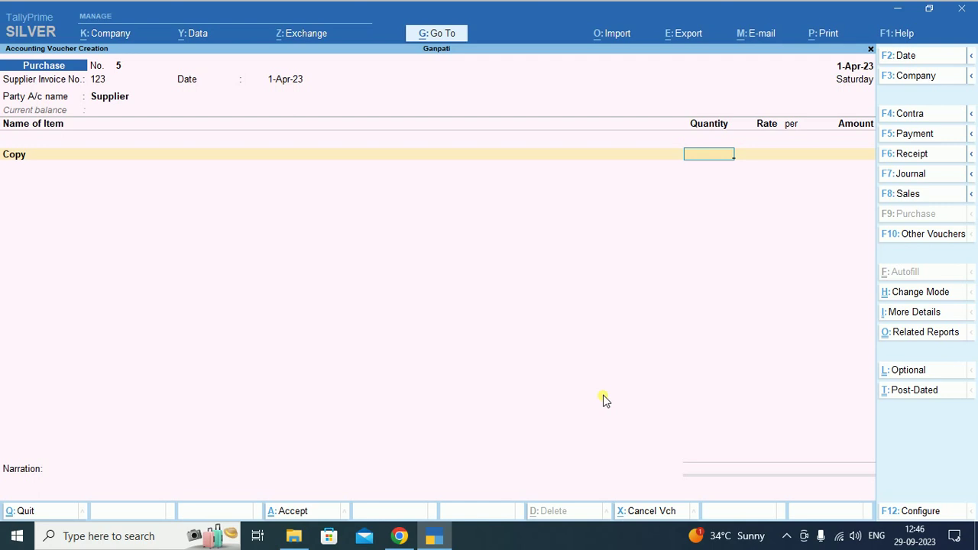
text(10)
key(Return)
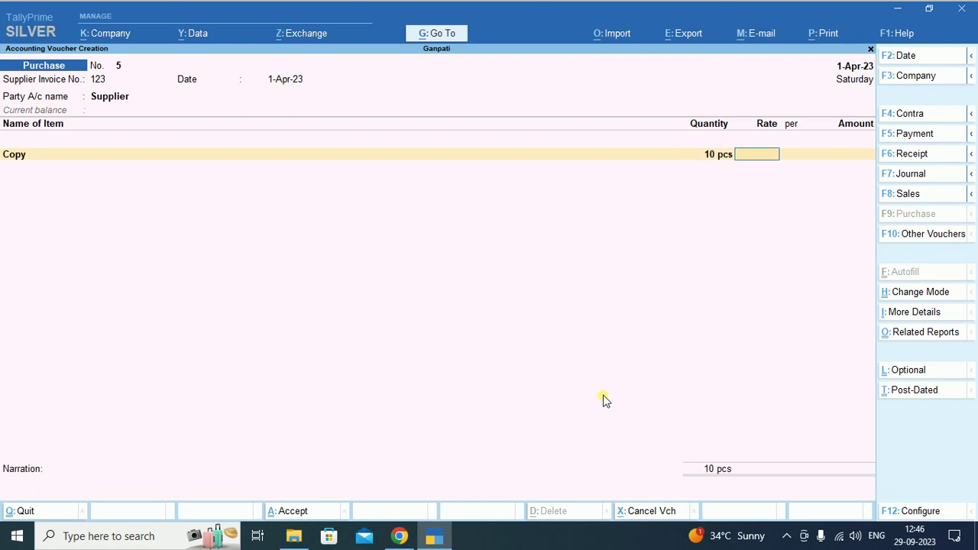
text(99.34)
key(Return)
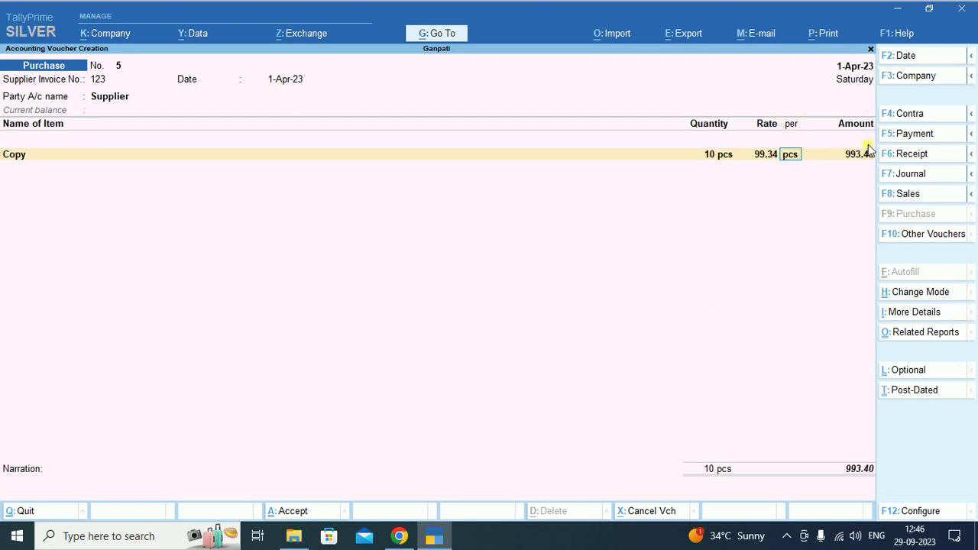
key(Return)
key(Return)
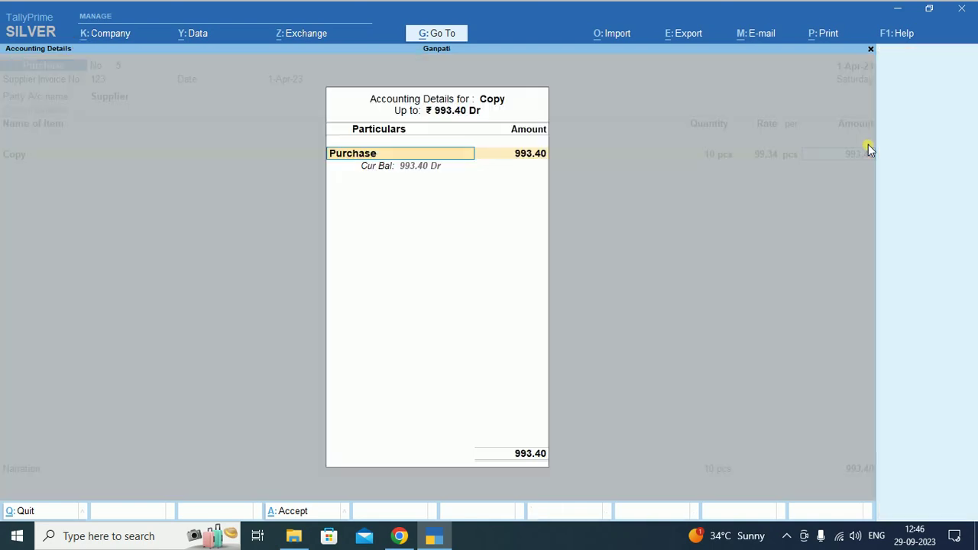
key(Return)
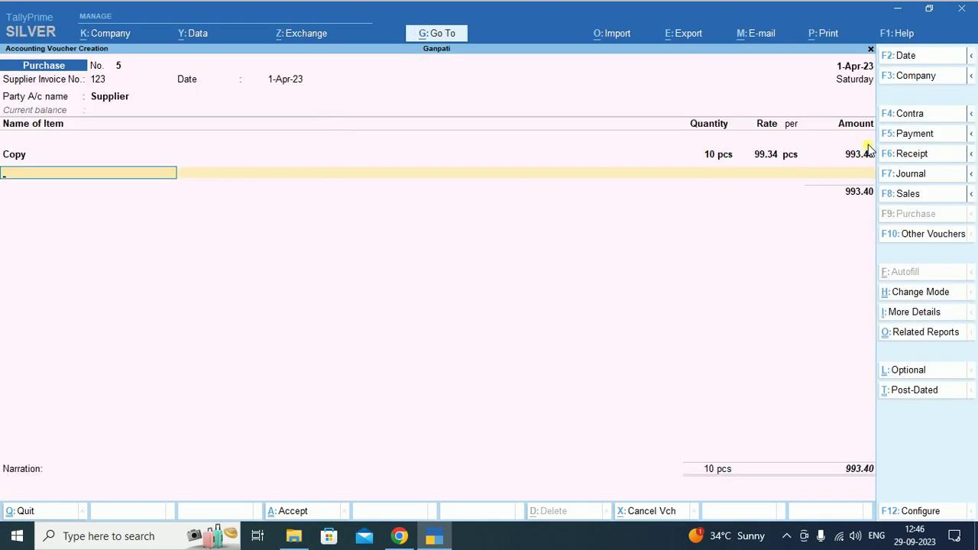
End the item list and add the Rounding Off ledger below the Copy item
key(Return)
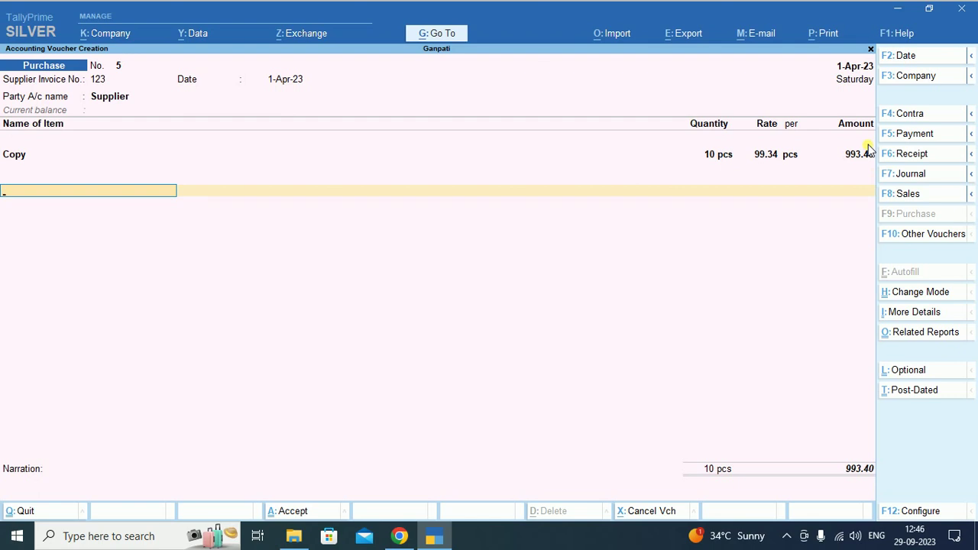
text(Ro)
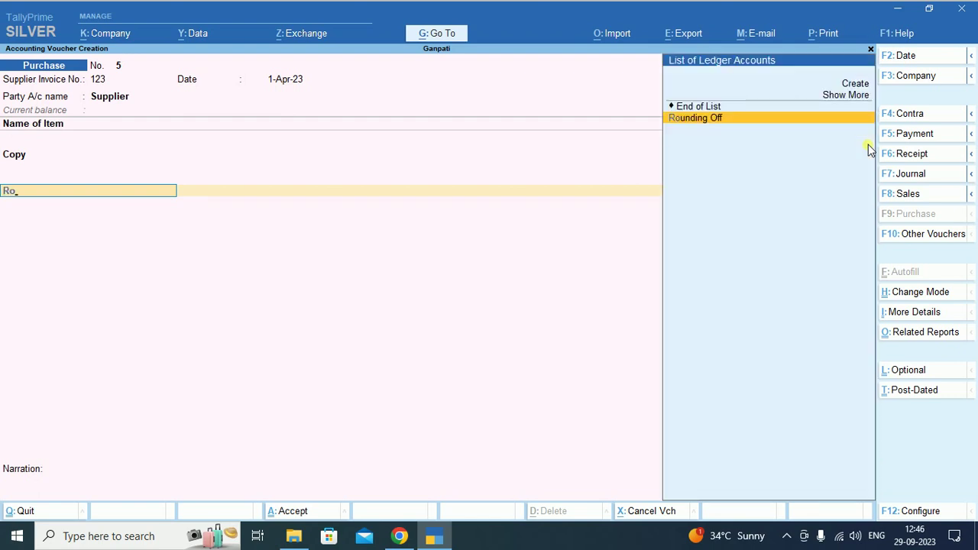
key(Return)
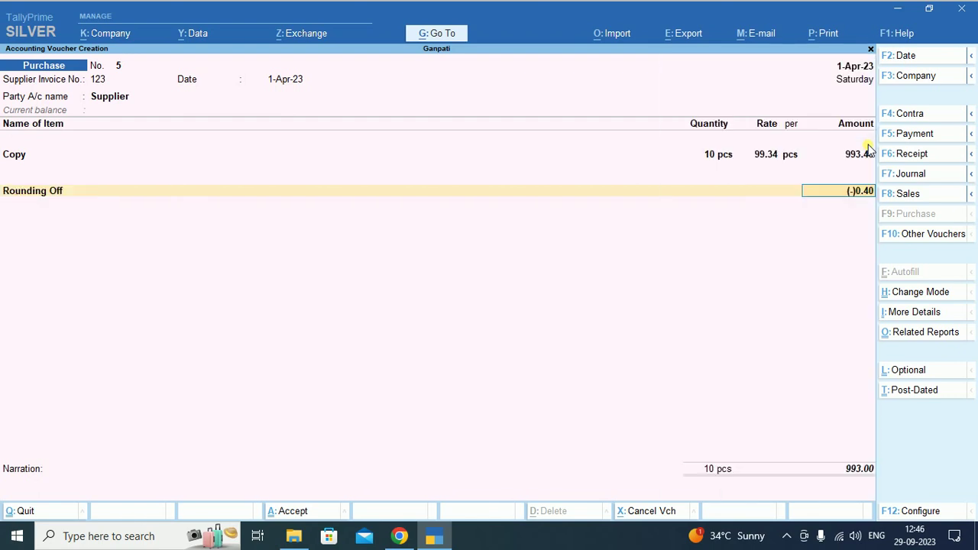
Set the Copy item's rate to 99.68 and accept its accounting allocation
key(ctrl)
key(BackSpace)
key(BackSpace)
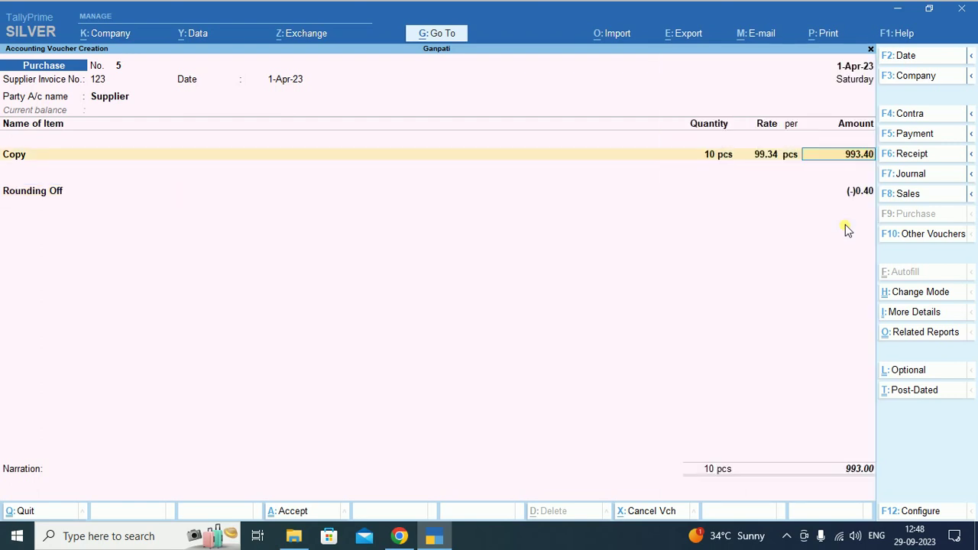
key(BackSpace)
key(BackSpace)
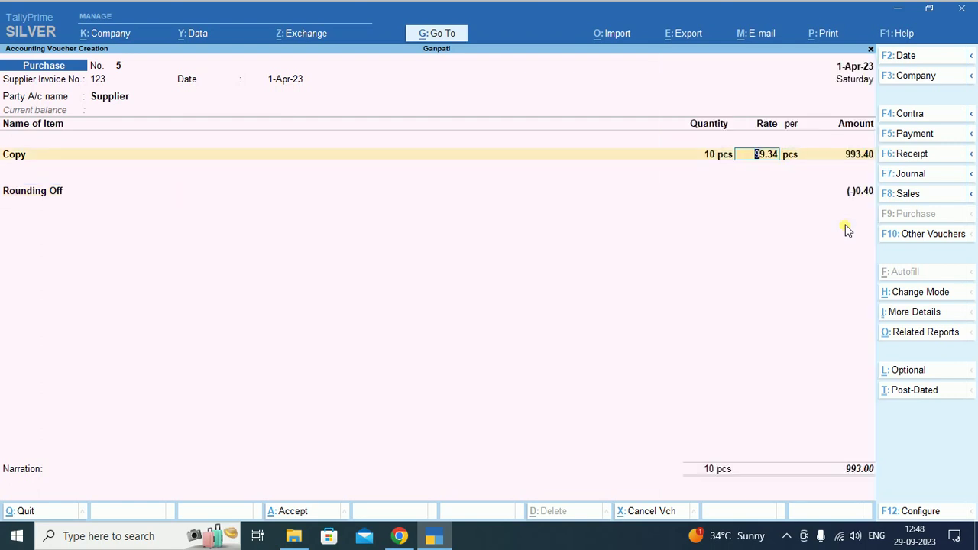
text(99.68)
key(Return)
key(Return)
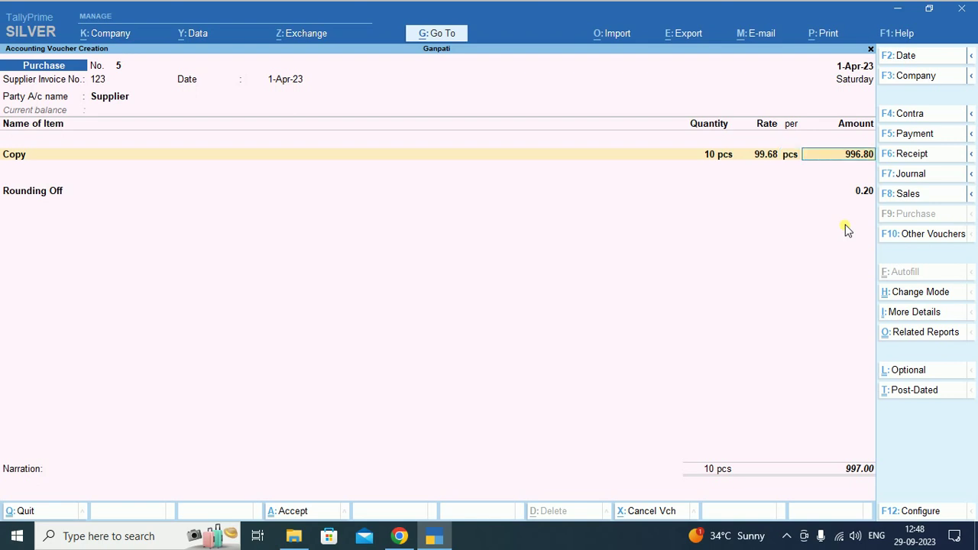
key(Return)
text(A)
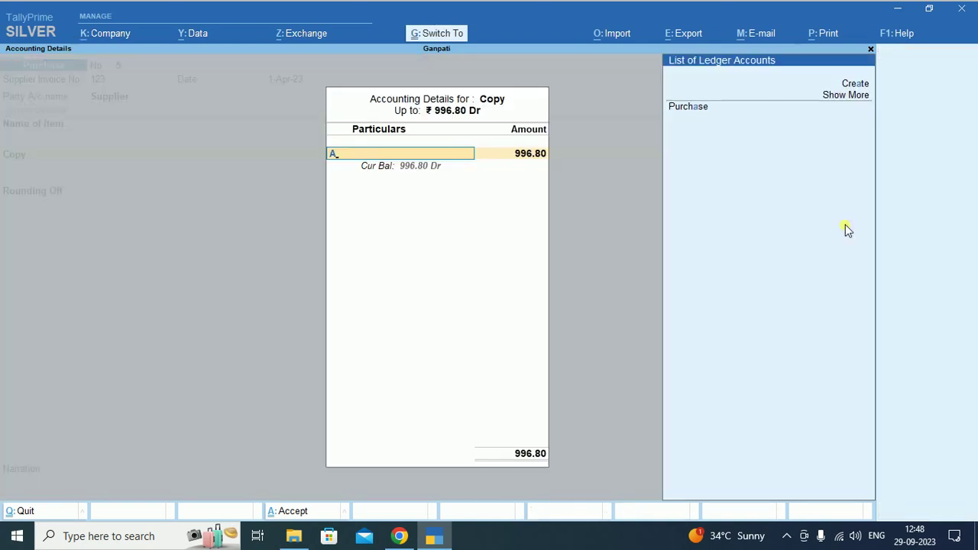
key(ctrl+a)
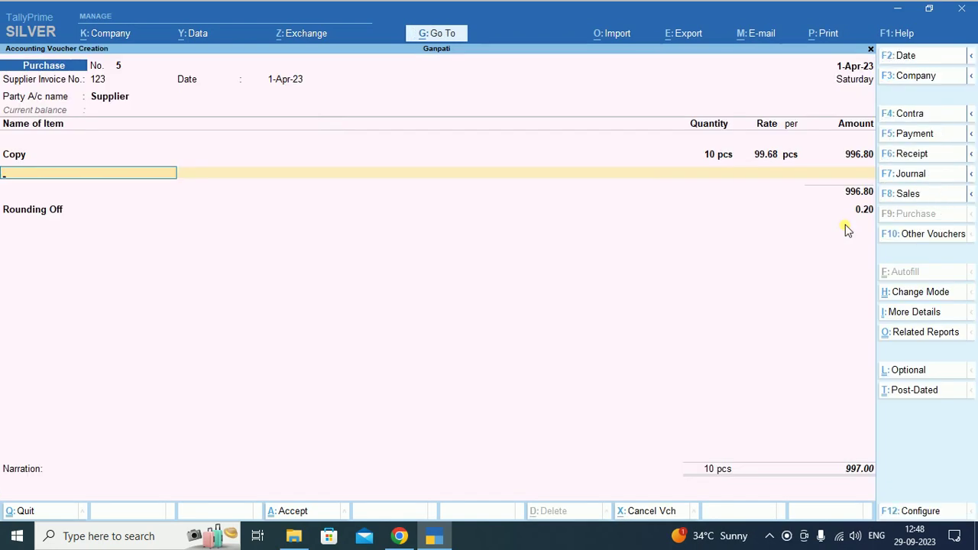
Keep Rounding Off as the additional ledger, accept its automatic amount, and proceed to the voucher total
key(Return)
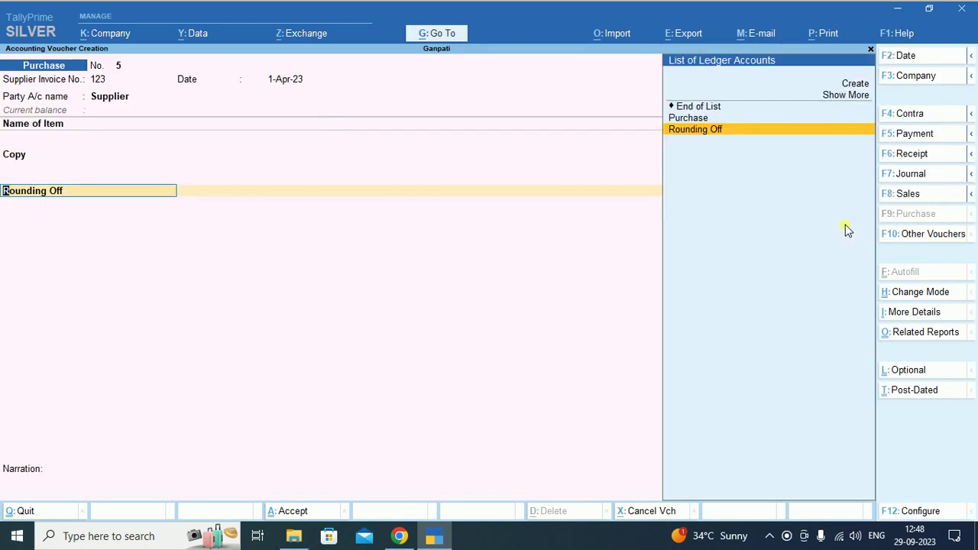
key(Return)
key(Return)
key(Return)
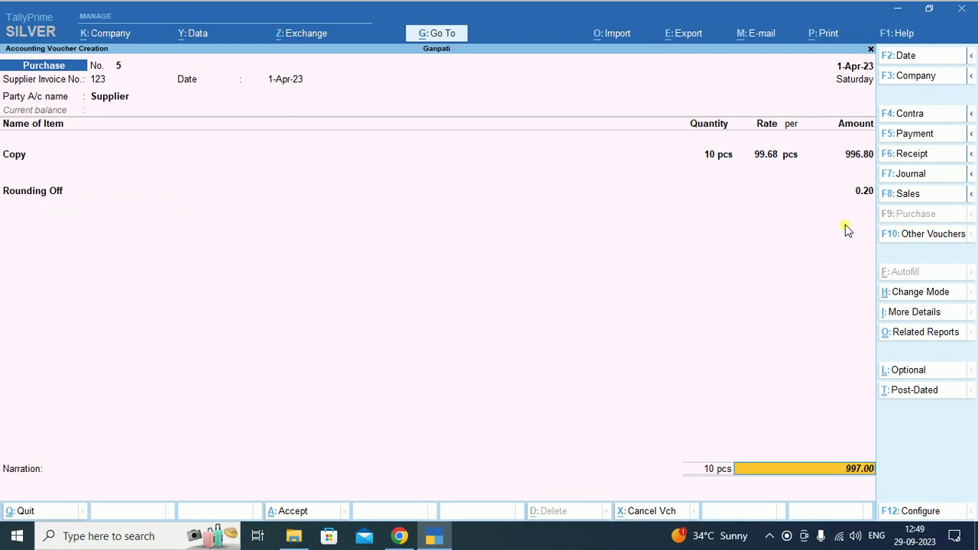
Alter the Rounding Off ledger from within the voucher, setting its rounding method to Downward Rounding with limit 1, and save it
key(BackSpace)
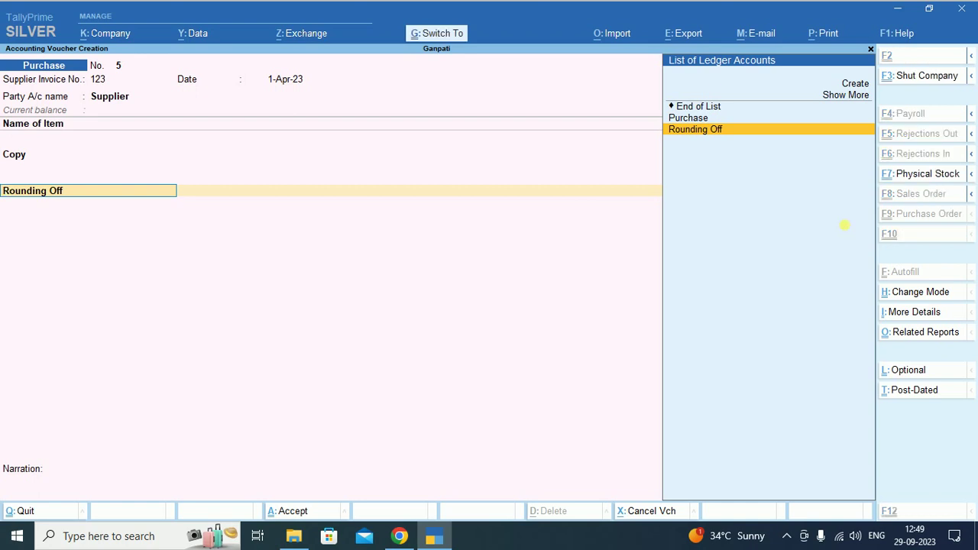
key(ctrl+Return)
key(ctrl)
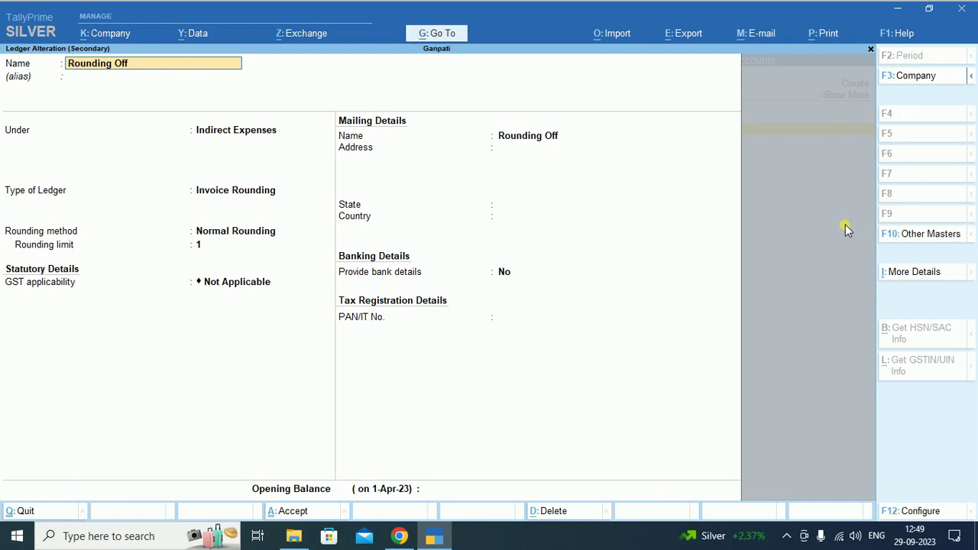
key(Return)
key(Return)
key(Return)
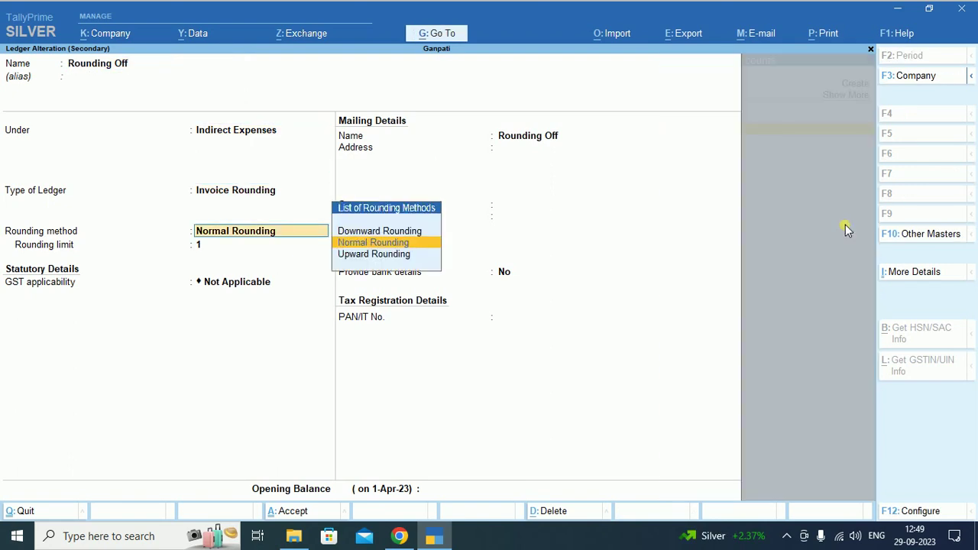
key(Up)
key(Return)
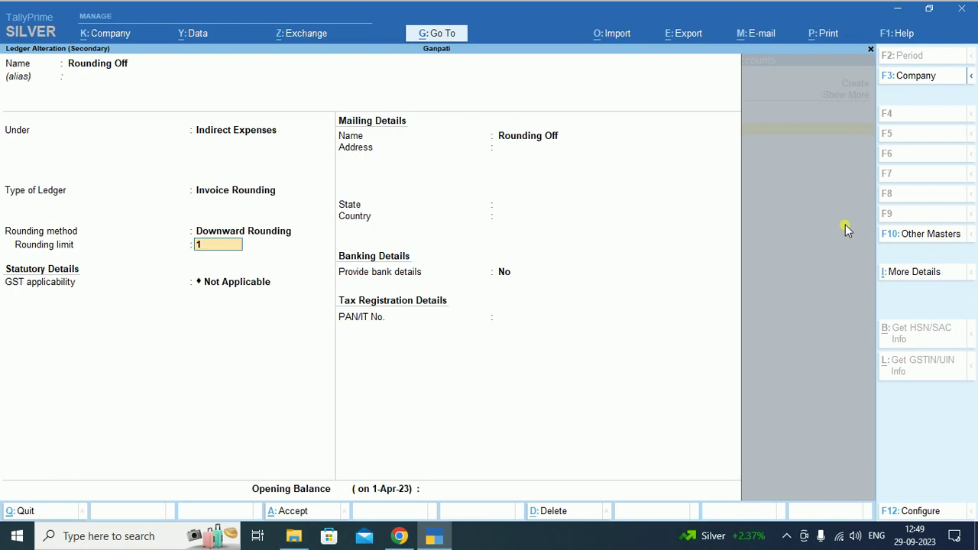
key(Return)
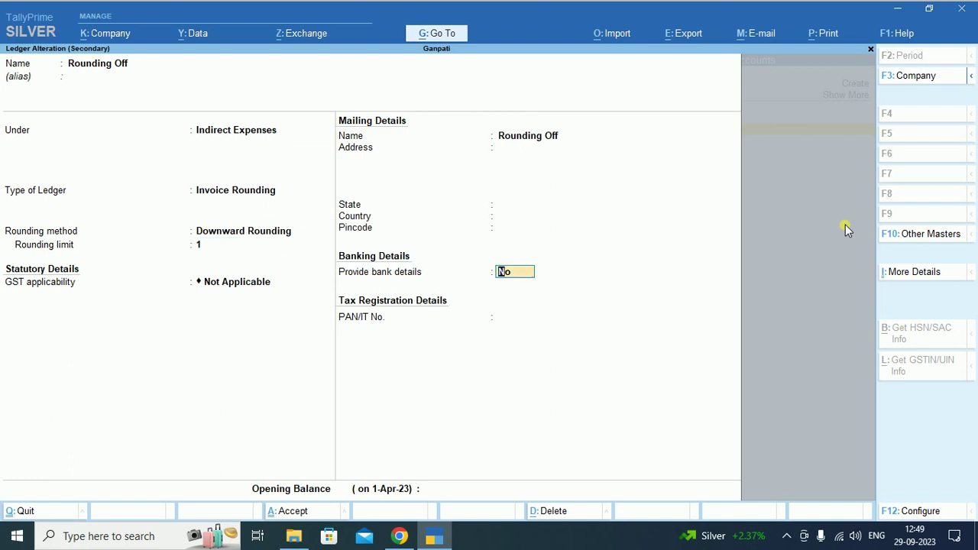
key(ctrl+a)
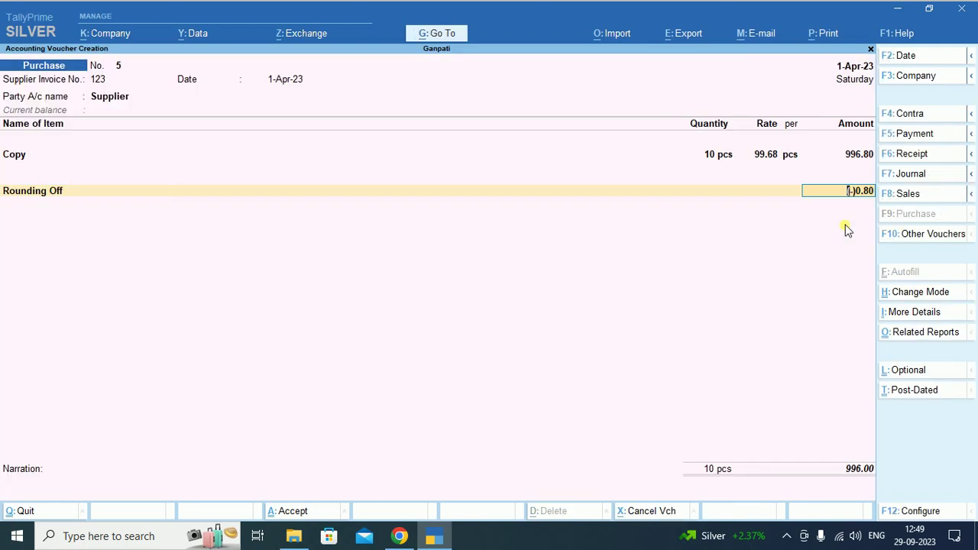
key(ctrl)
Return to the Copy item's line and set its rate to 99.56
key(BackSpace)
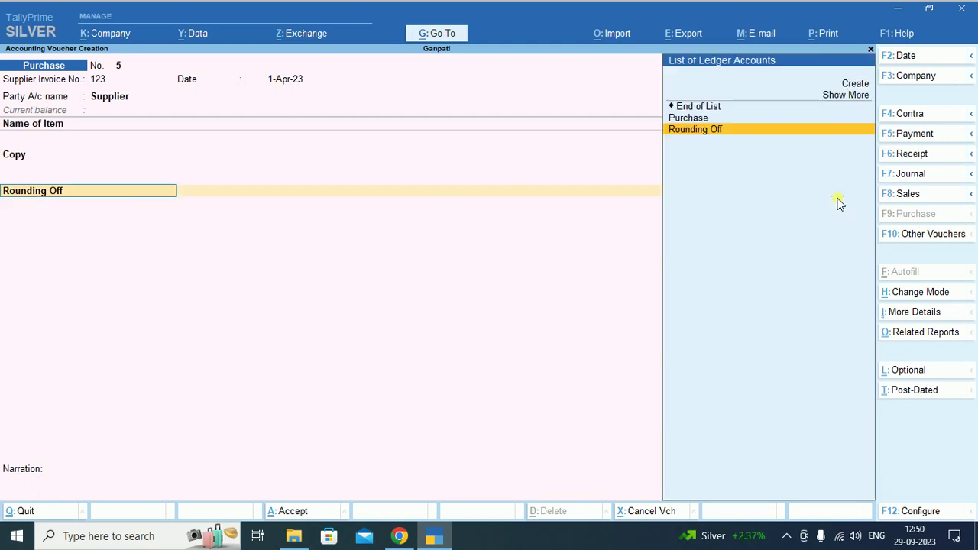
key(BackSpace)
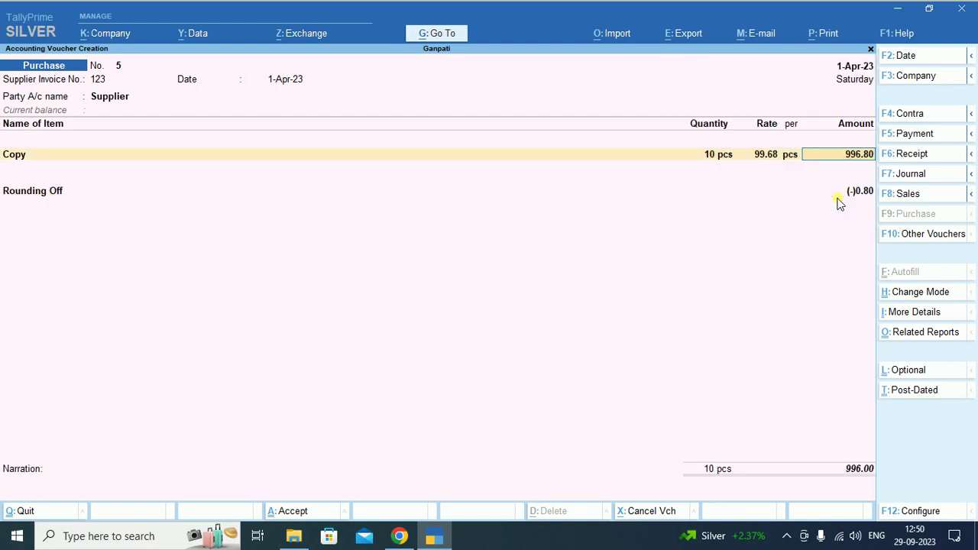
key(BackSpace)
key(BackSpace)
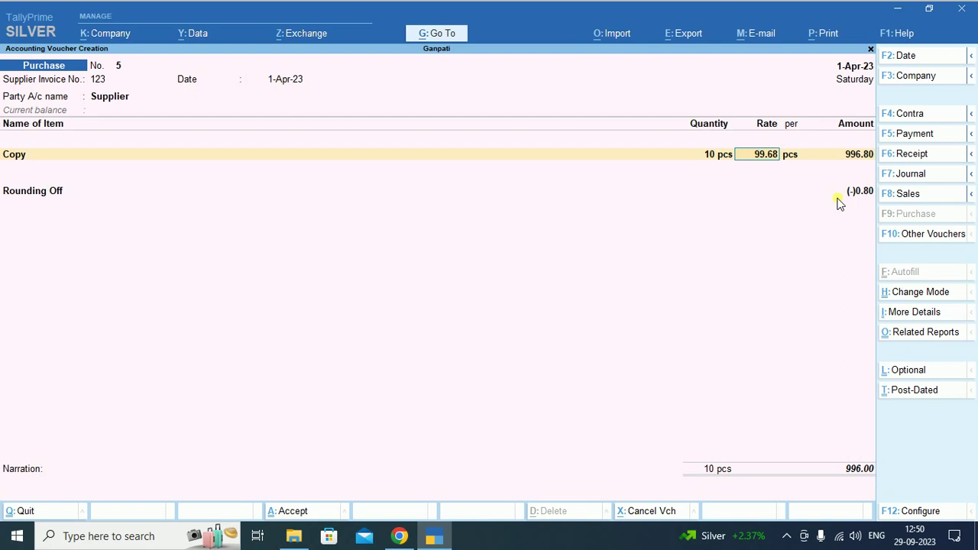
text(99.23)
text(99.56)
key(Return)
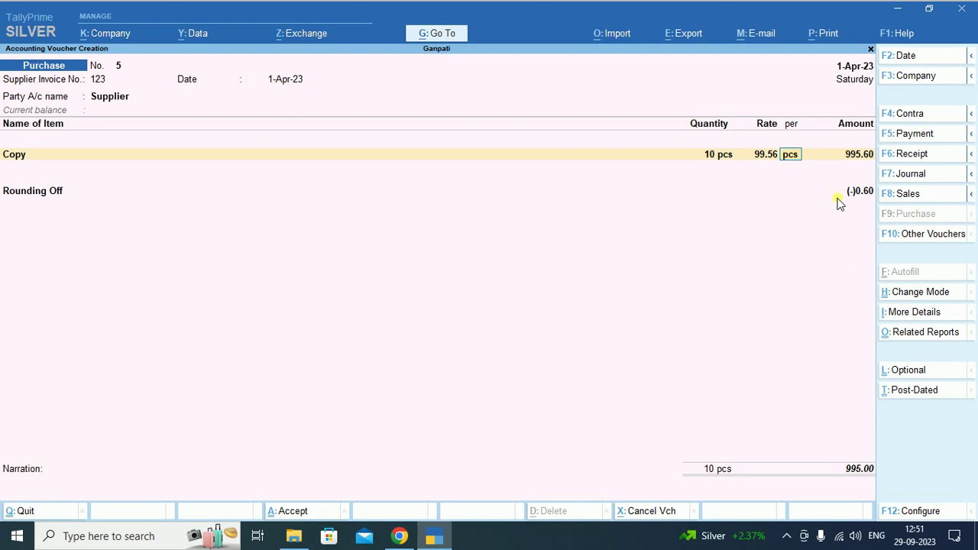
Accept the Copy item's Purchase allocation with GST and HSN/SAC details as per Masters/Company, and keep the Rounding Off ledger
key(ctrl)
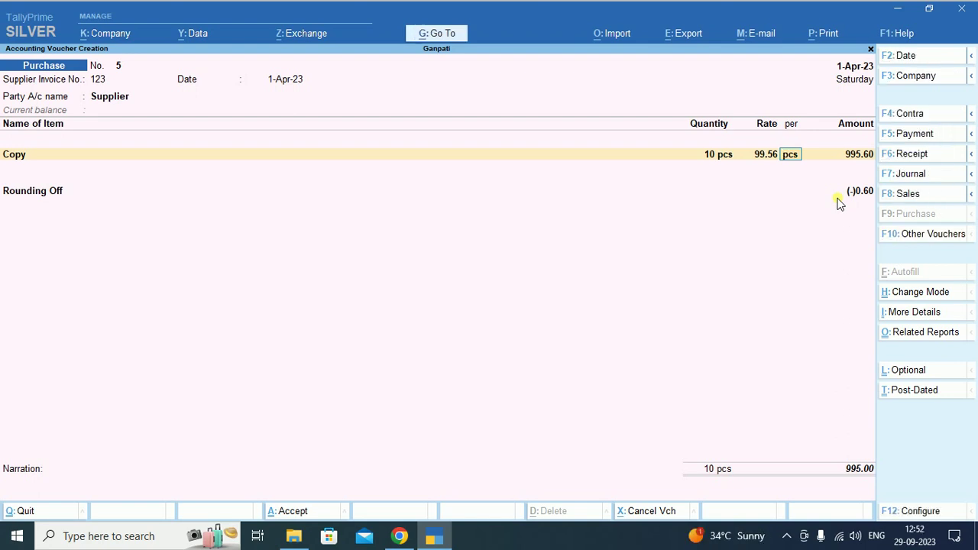
key(Return)
key(Return)
key(Return)
key(Return)
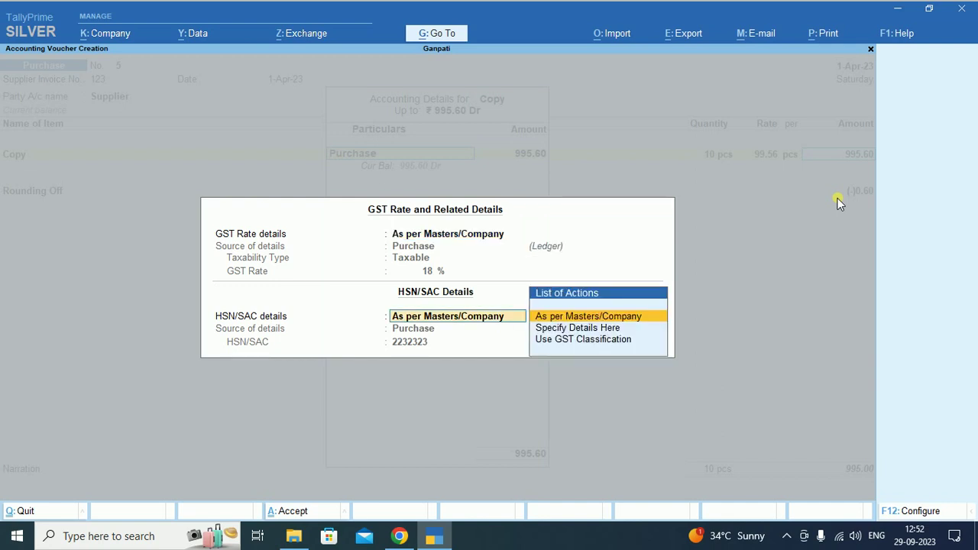
key(ctrl+a)
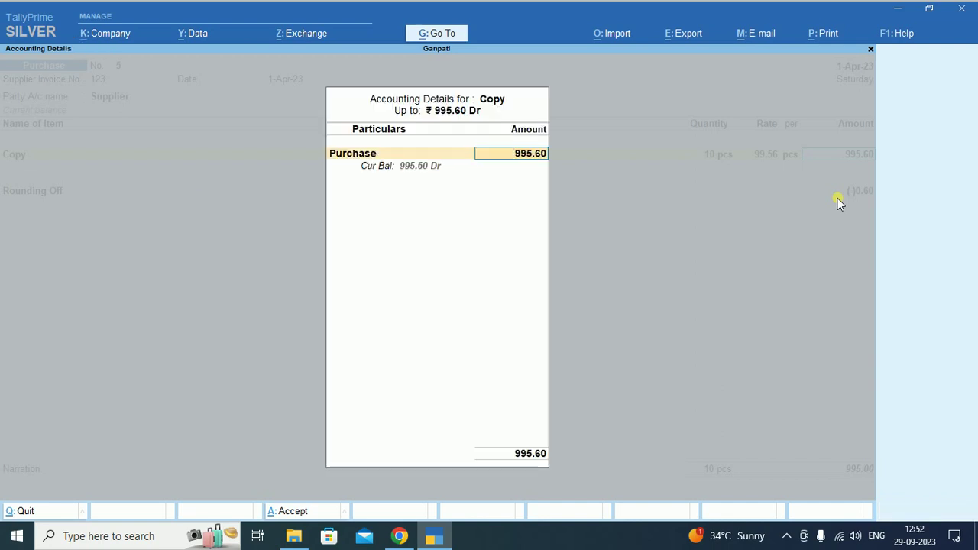
key(ctrl+a)
key(Return)
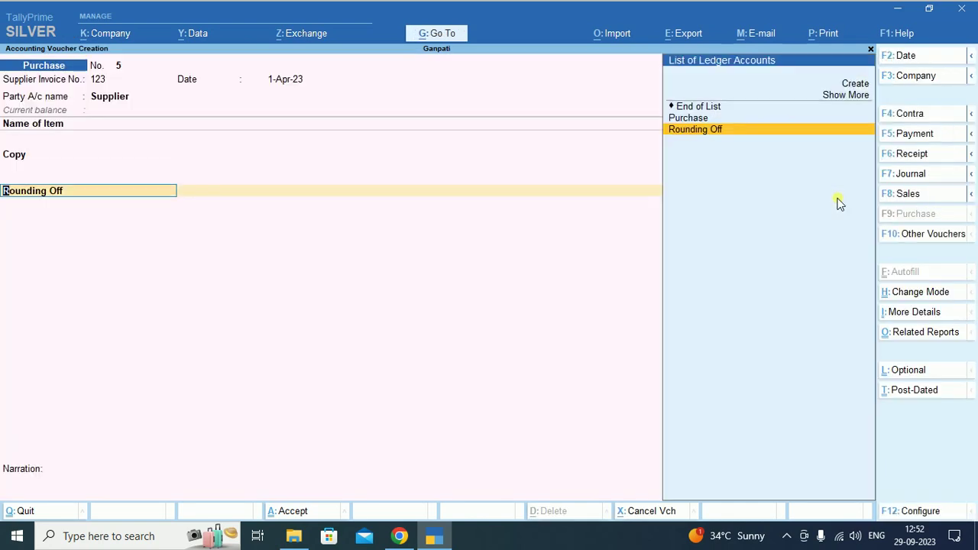
key(Return)
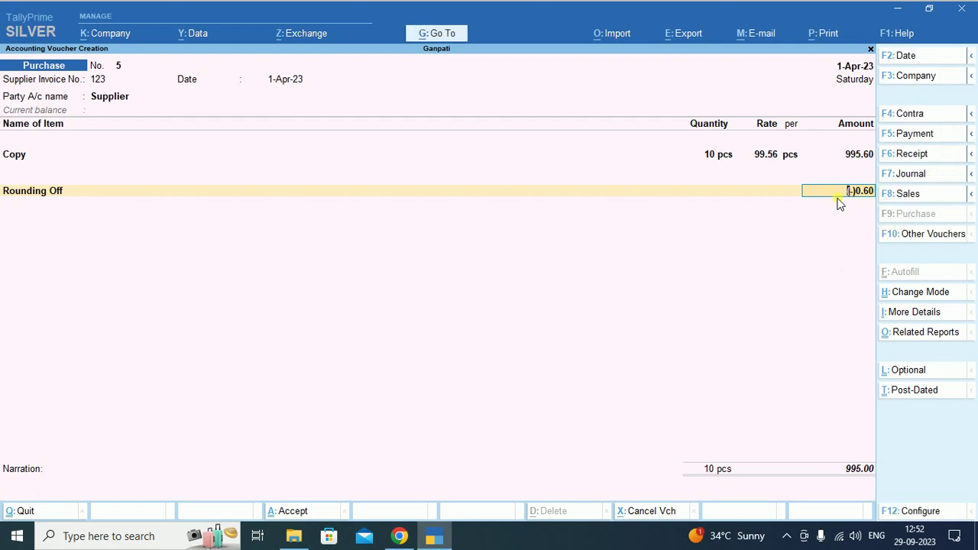
Alter the Rounding Off ledger from within the voucher, setting its rounding method to Upward Rounding with limit 1, and save it
key(BackSpace)
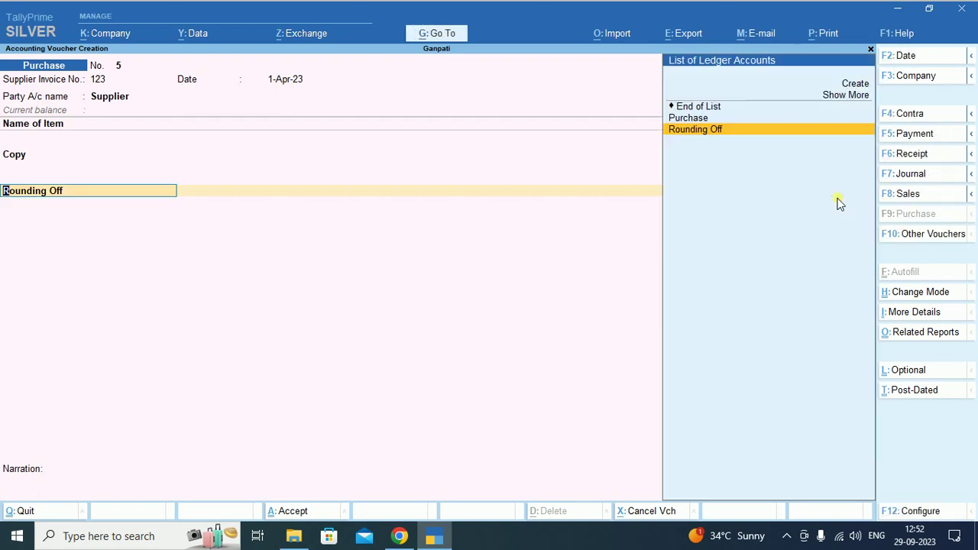
key(ctrl)
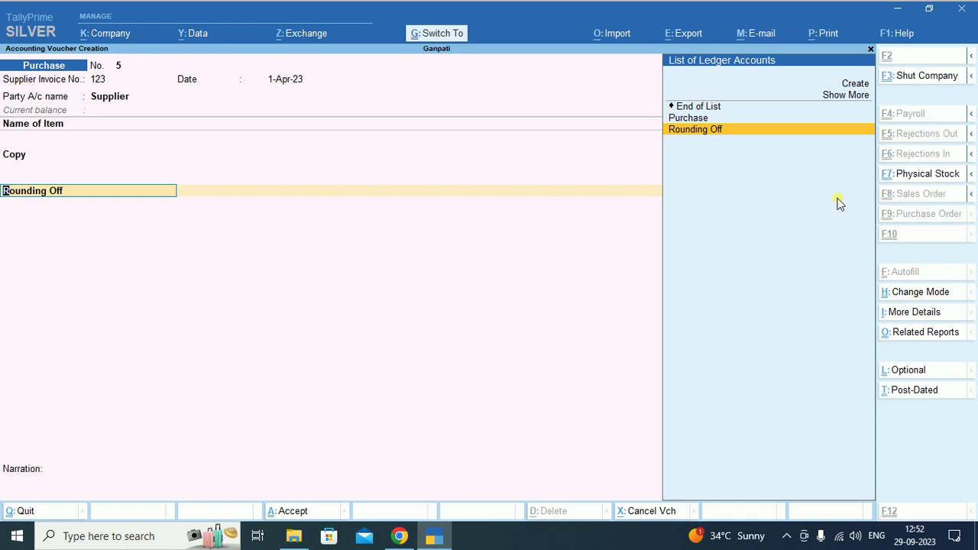
key(ctrl+Return)
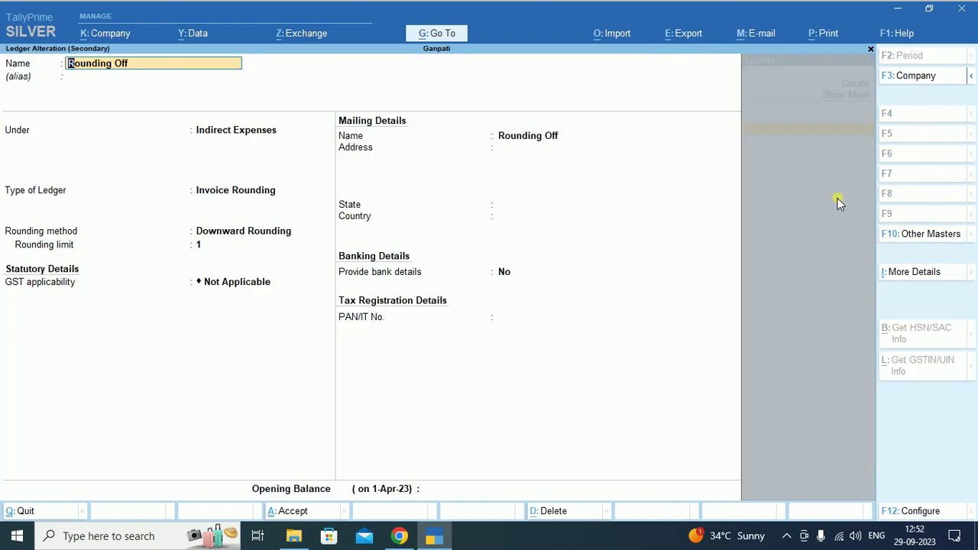
key(Return)
key(Return)
key(Return)
key(Return)
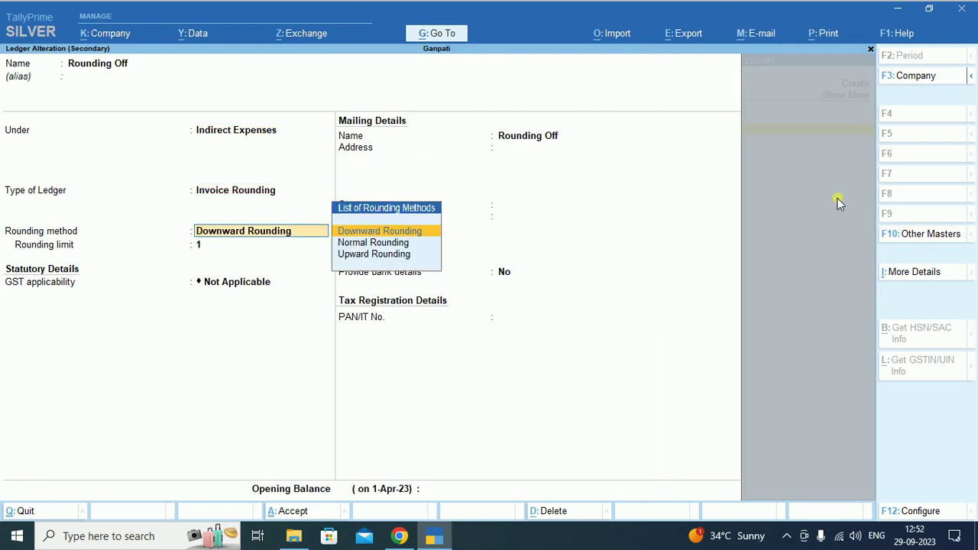
key(Down)
key(Down)
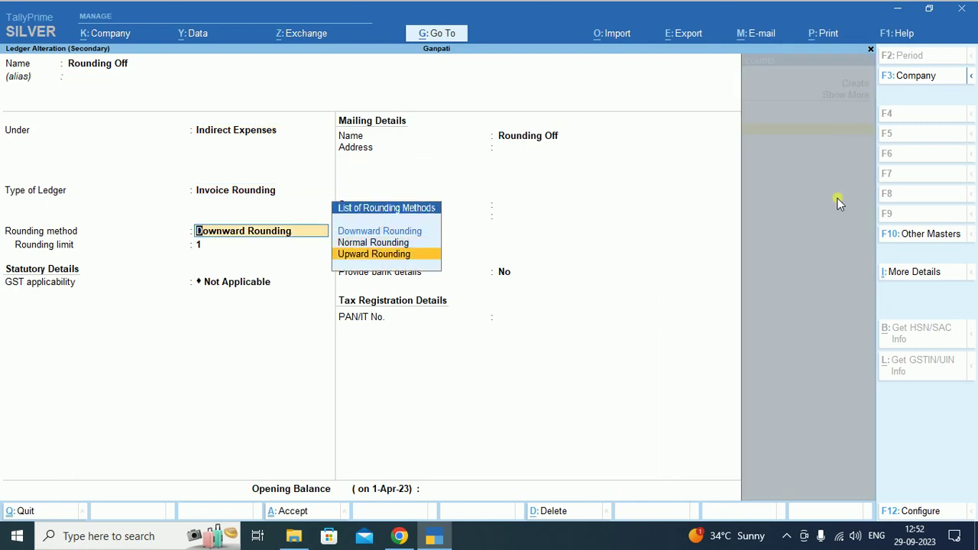
key(Return)
key(Return)
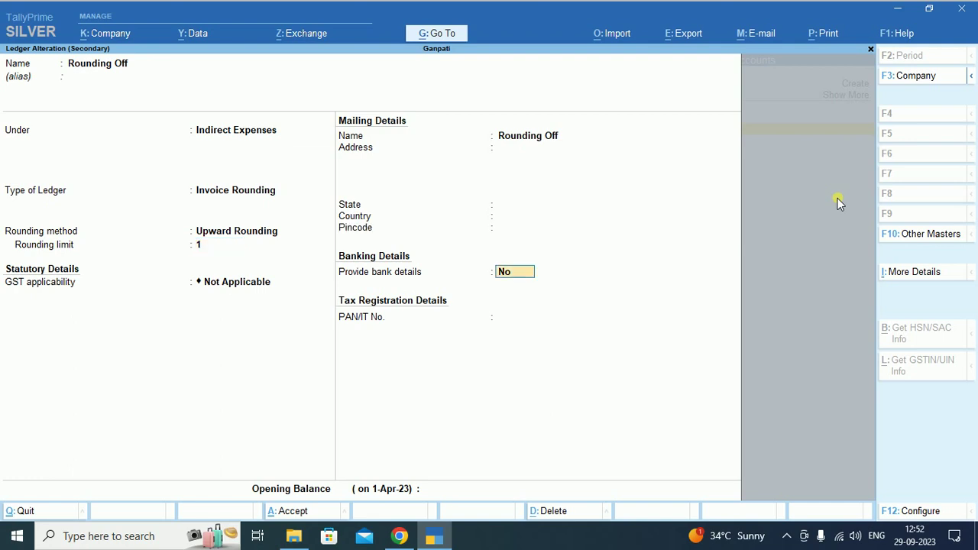
key(Return)
key(ctrl)
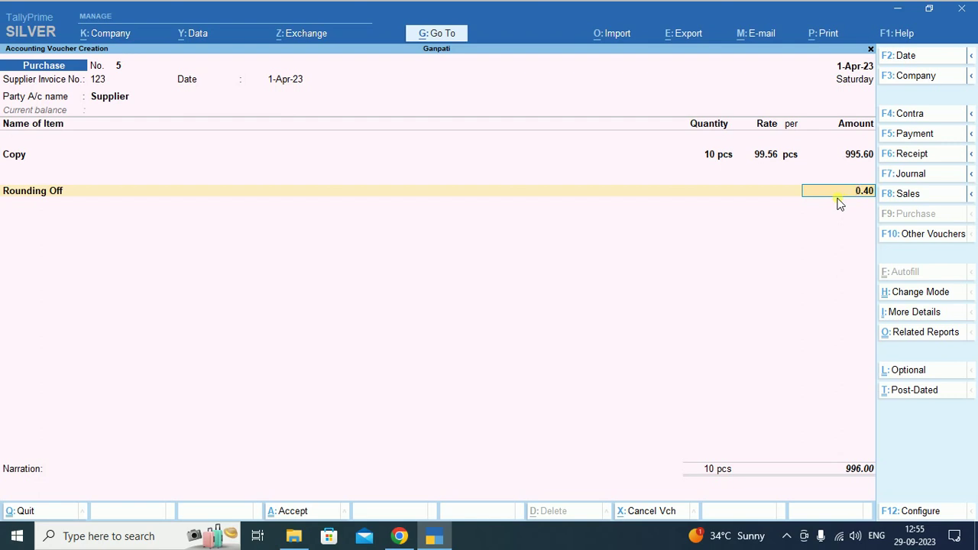
Set the Copy item's rate to 578.55 and accept its Purchase allocation with GST details as per Masters/Company
key(ctrl)
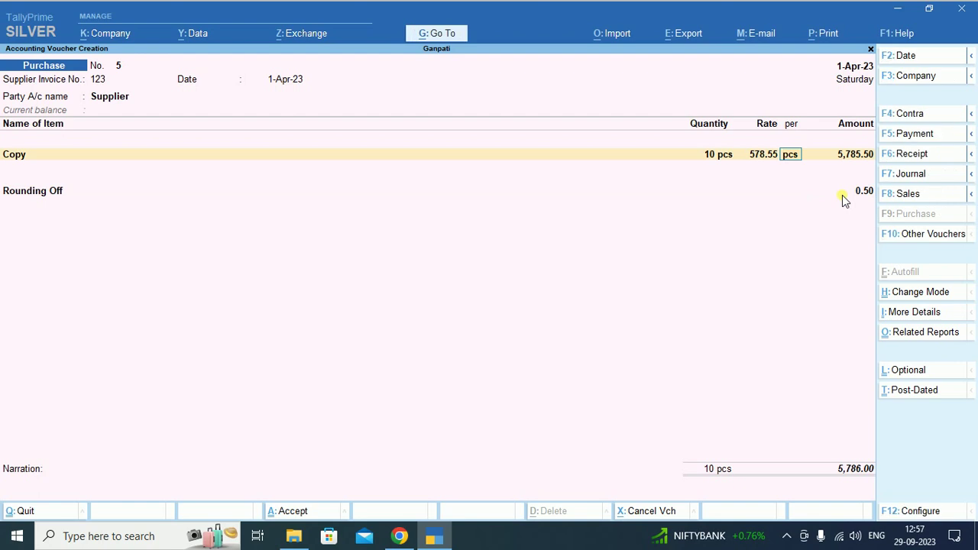
key(Return)
key(Return)
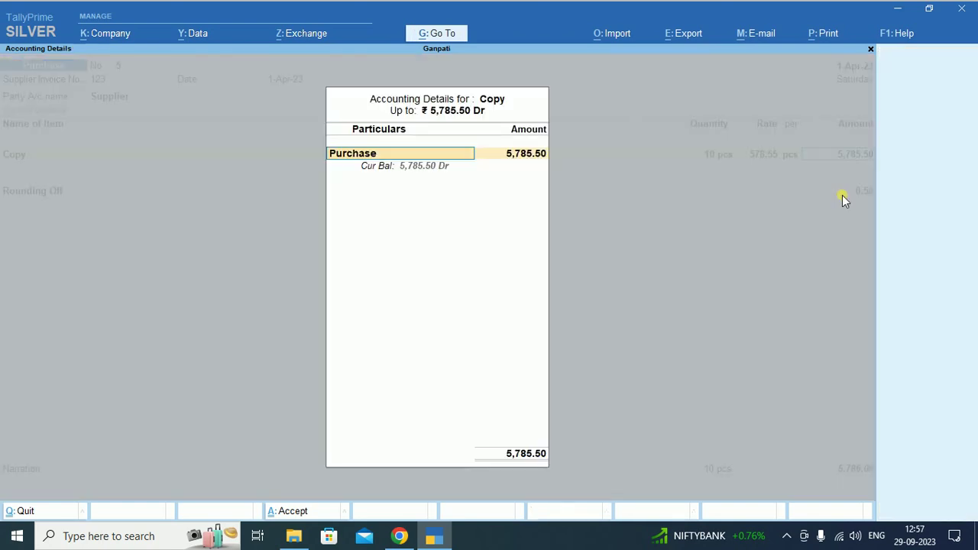
key(Return)
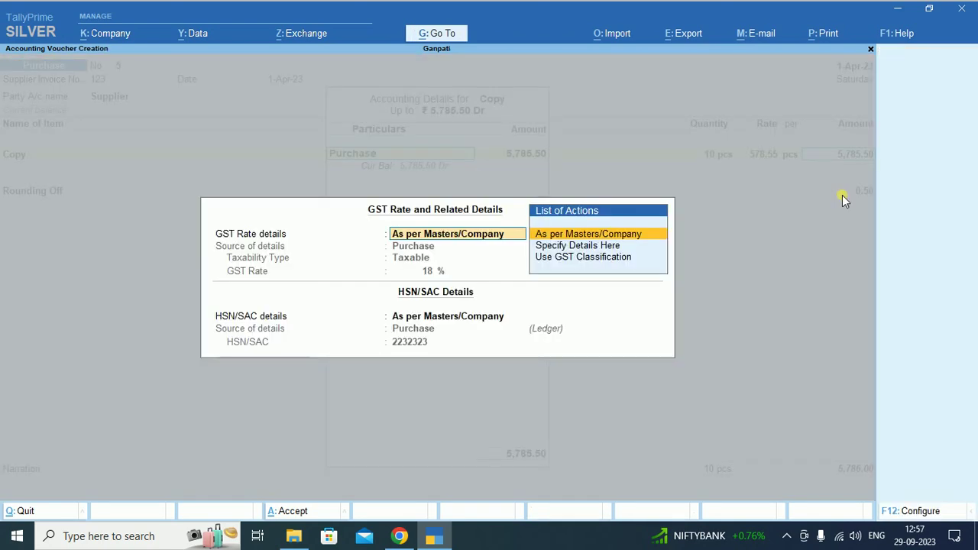
key(Return)
key(Return)
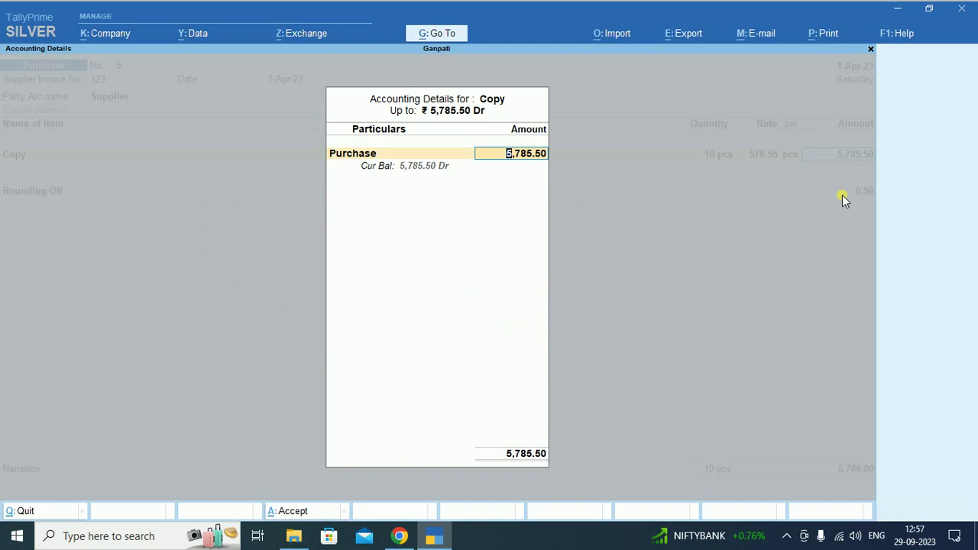
key(Return)
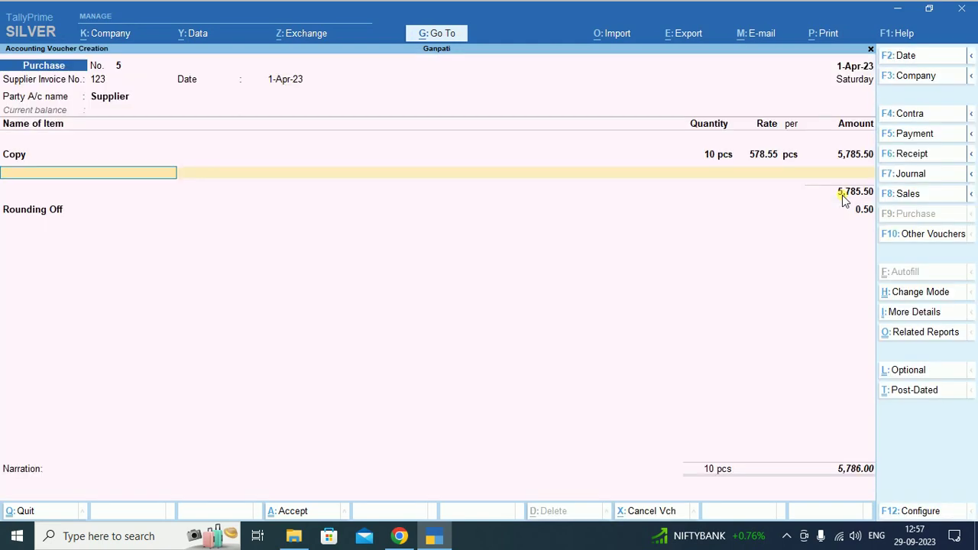